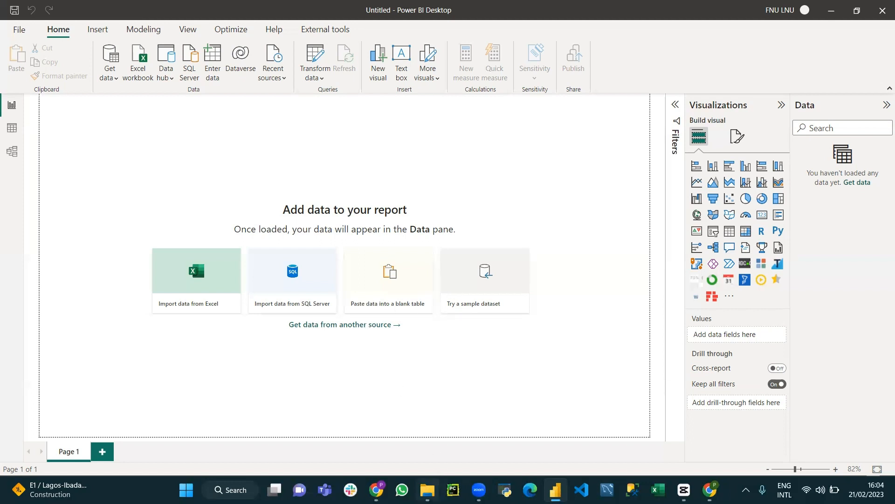
Switch to File Explorer and view the State workbook from the personal OneDrive folder online
{"action": "key", "text": "alt+Tab"}
{"action": "left_click", "coordinate": [40, 112]}
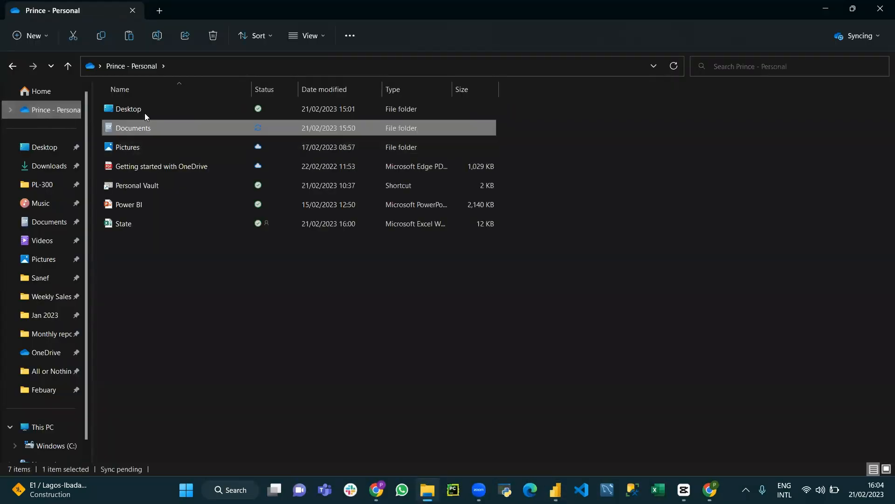
{"action": "right_click", "coordinate": [122, 225]}
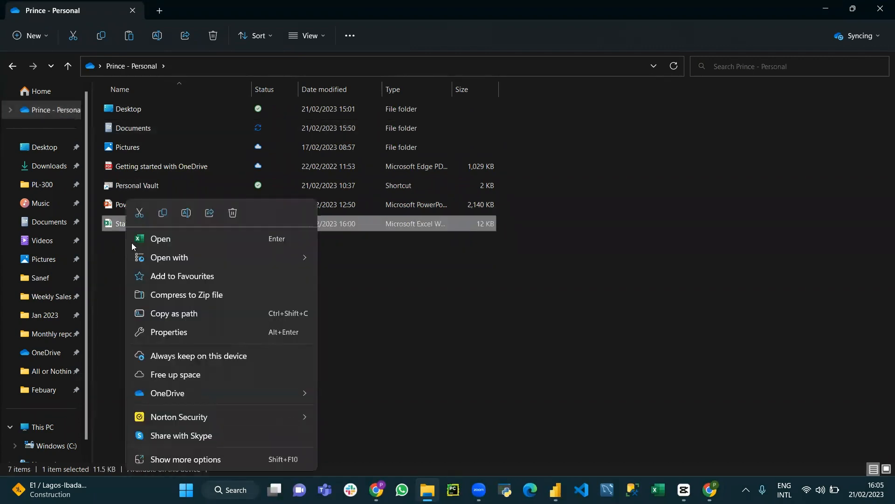
{"action": "mouse_move", "coordinate": [219, 393]}
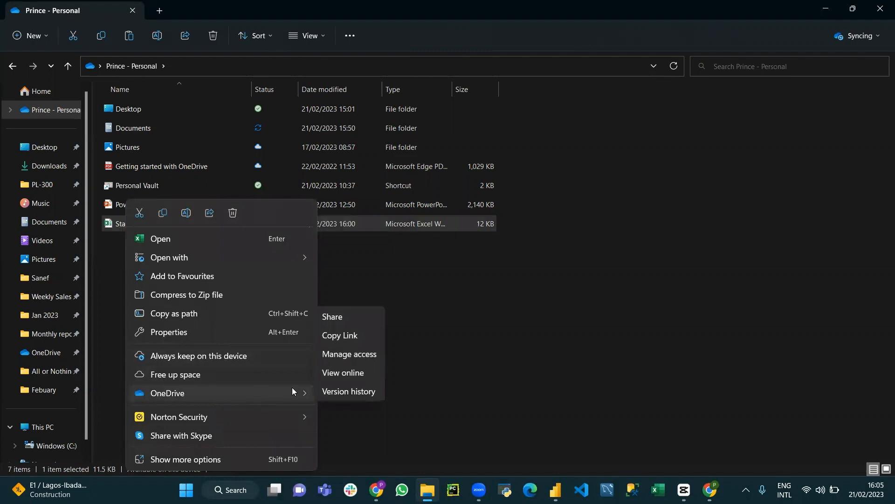
{"action": "left_click", "coordinate": [346, 374]}
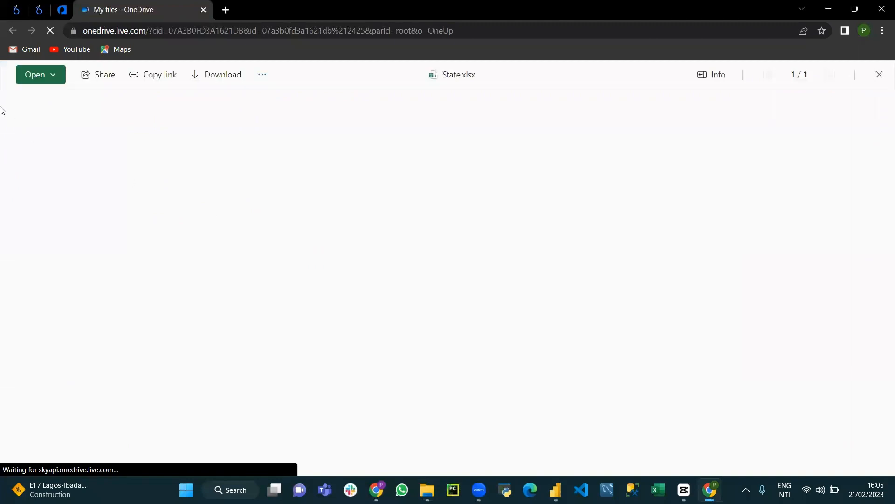
Open State.xlsx in Excel Online
{"action": "left_click", "coordinate": [45, 83]}
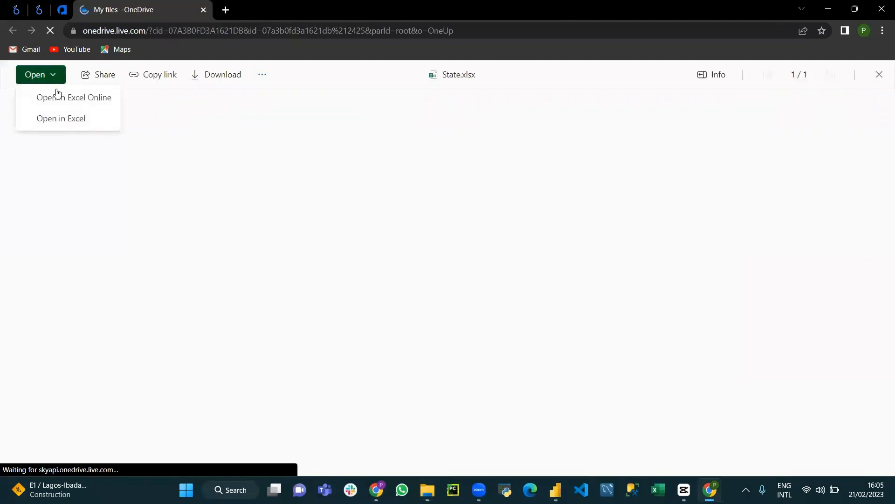
{"action": "left_click", "coordinate": [56, 95]}
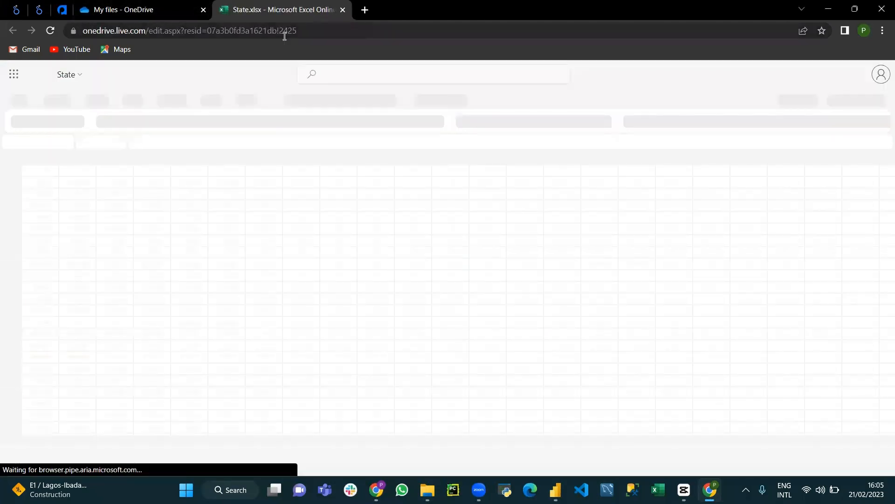
{"action": "scroll", "coordinate": [288, 219], "scroll_direction": "up", "scroll_amount": 6}
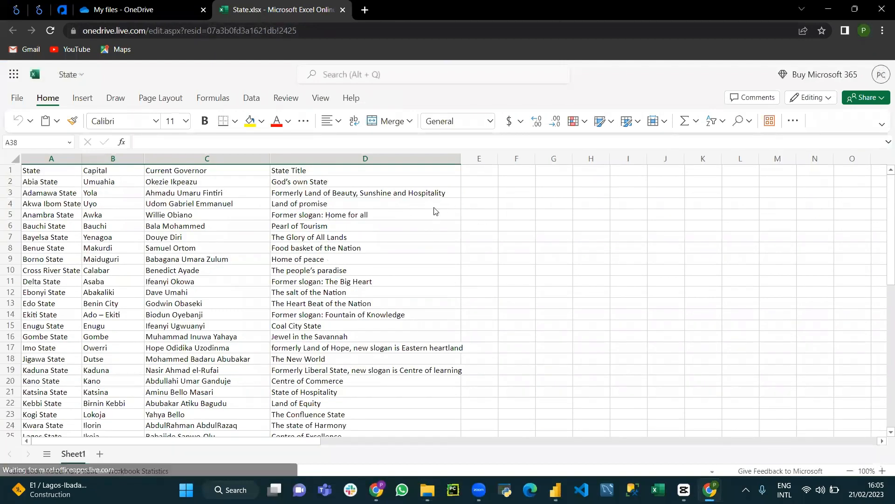
Generate embed code for the entire State workbook and copy the full code
{"action": "left_click", "coordinate": [17, 100]}
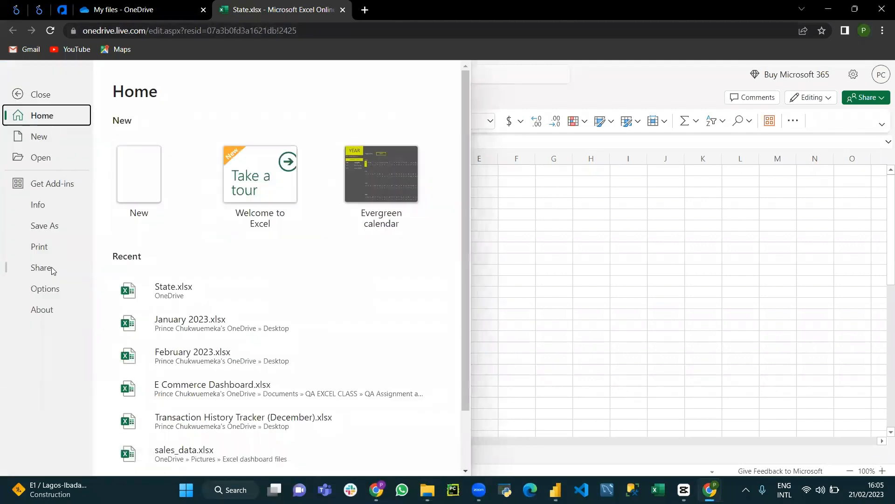
{"action": "left_click", "coordinate": [51, 269]}
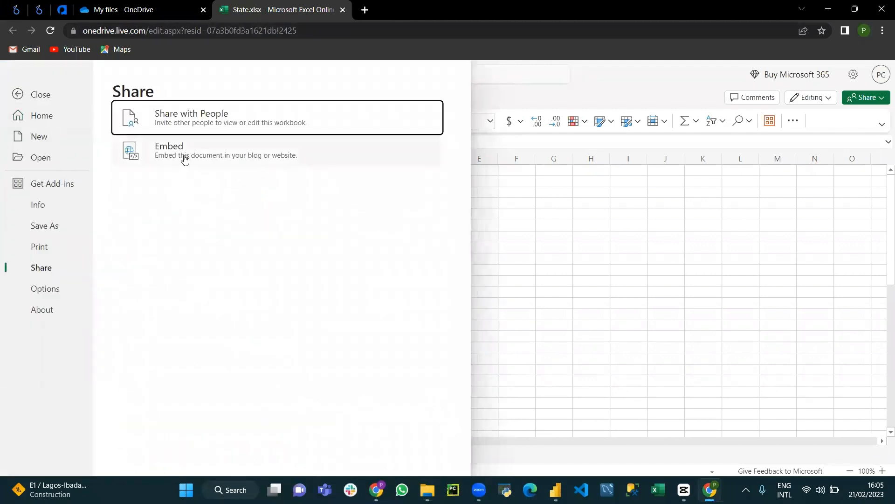
{"action": "left_click", "coordinate": [187, 157]}
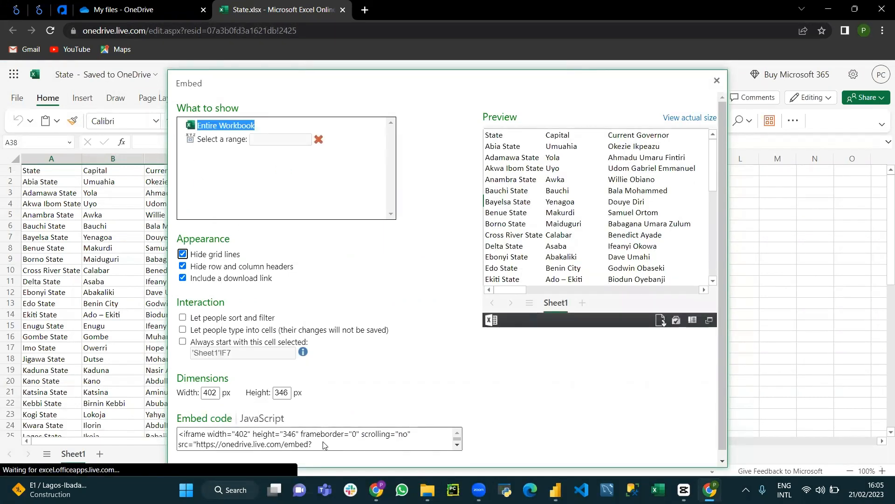
{"action": "left_click", "coordinate": [305, 444]}
{"action": "scroll", "coordinate": [306, 444], "scroll_direction": "down", "scroll_amount": 3}
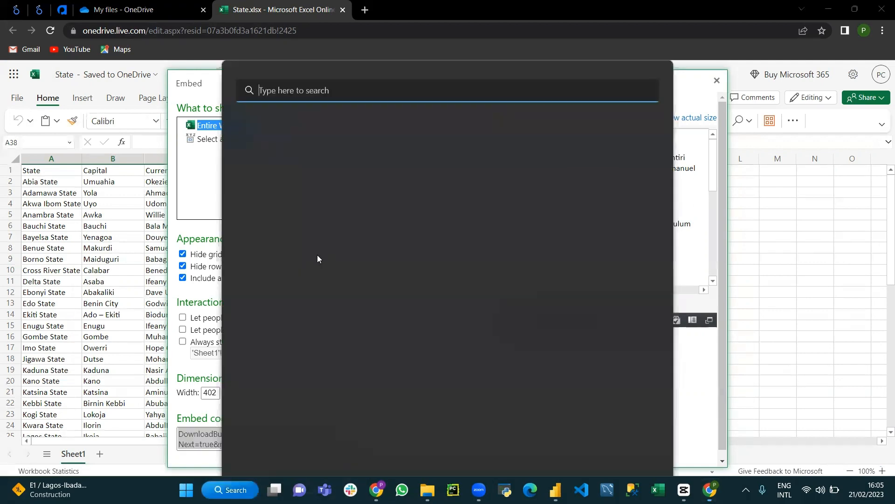
Open Notepad and paste the workbook's embed code, including its authentication key, into the blank document
{"action": "left_click", "coordinate": [231, 490]}
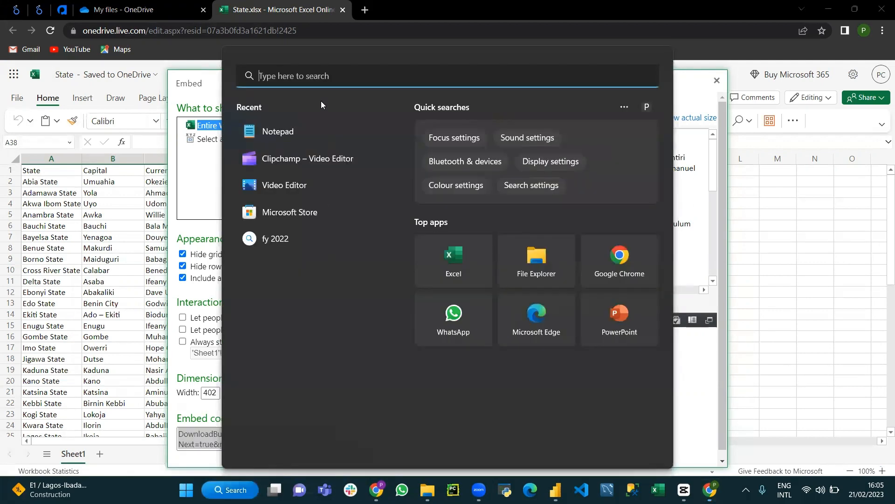
{"action": "type", "text": "note"}
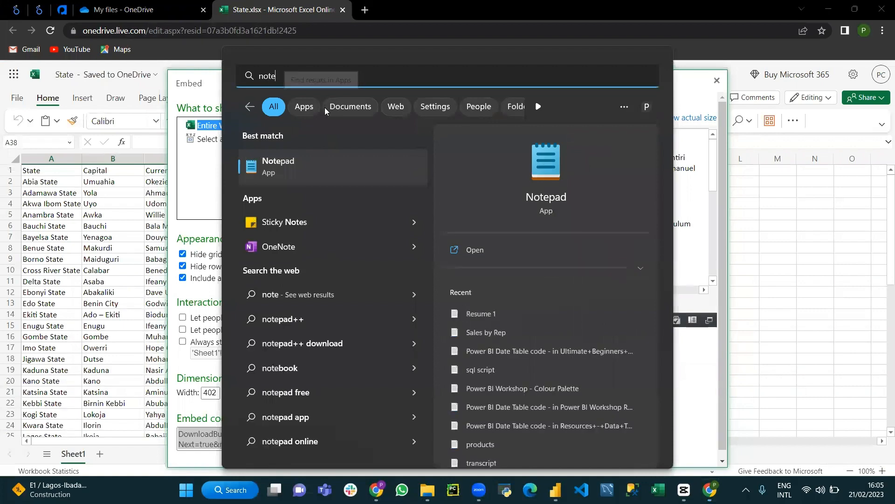
{"action": "left_click", "coordinate": [305, 160]}
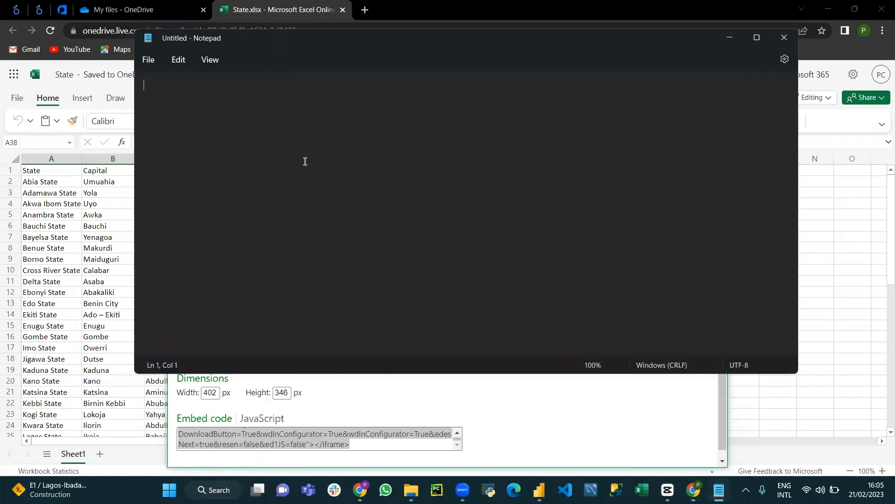
{"action": "key", "text": "ctrl+v"}
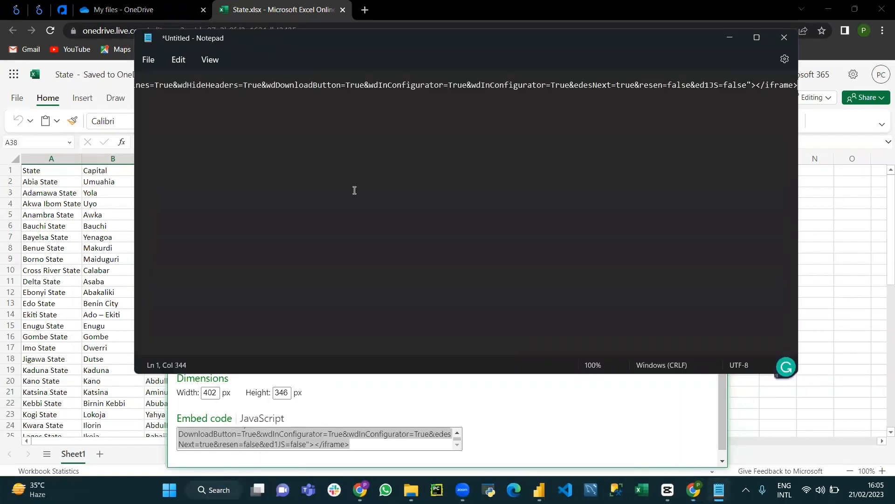
Delete the iframe markup in front of the https address in the pasted embed code
{"action": "left_click_drag", "start_coordinate": [614, 351], "coordinate": [225, 333]}
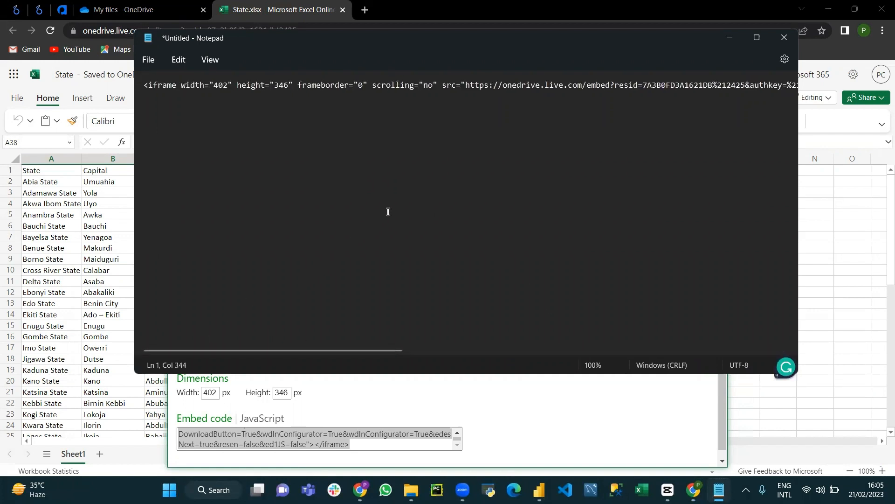
{"action": "left_click_drag", "start_coordinate": [465, 84], "coordinate": [142, 84]}
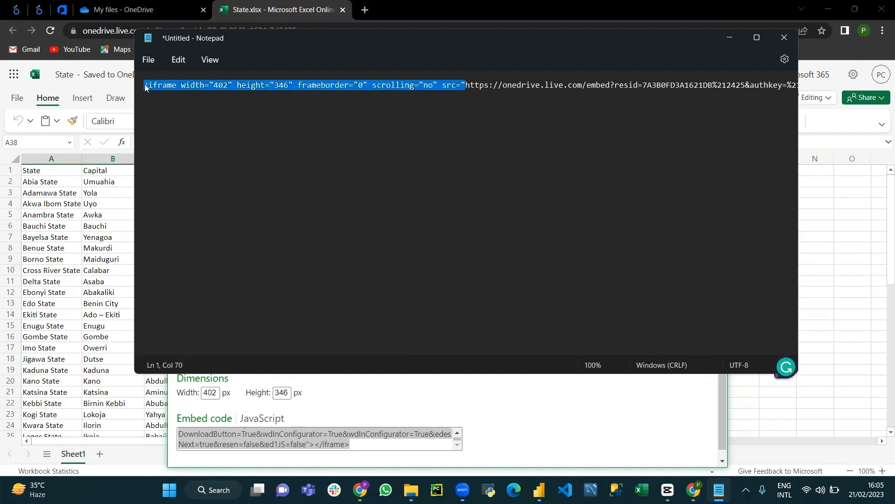
{"action": "key", "text": "BackSpace"}
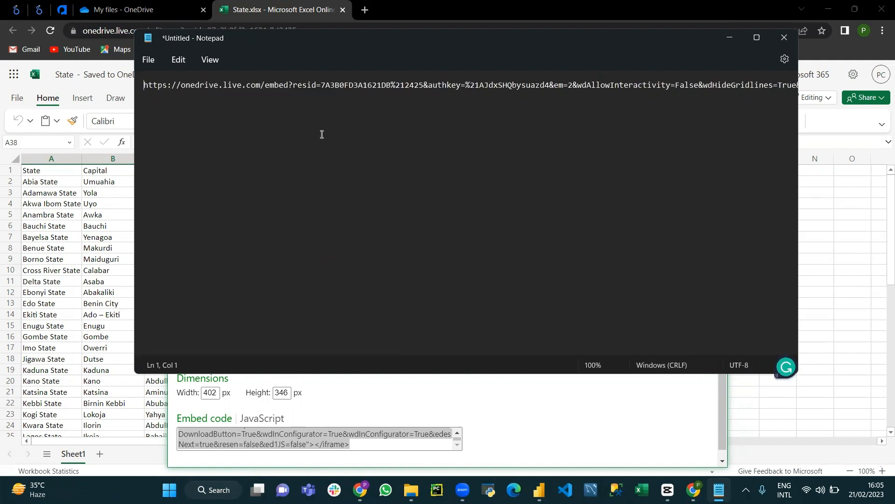
Replace "embed" with "download" in the OneDrive link
{"action": "left_click", "coordinate": [289, 84]}
{"action": "key", "text": "BackSpace"}
{"action": "key", "text": "BackSpace"}
{"action": "key", "text": "BackSpace"}
{"action": "key", "text": "BackSpace"}
{"action": "key", "text": "BackSpace"}
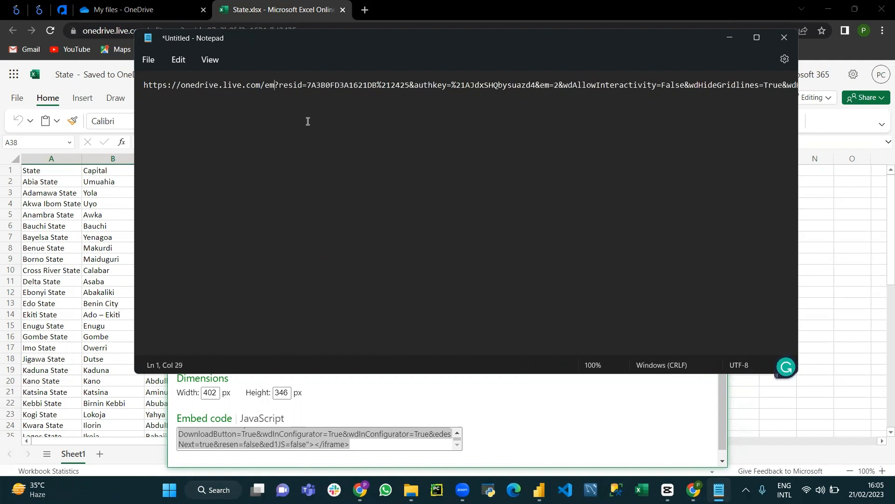
{"action": "type", "text": "downloa"}
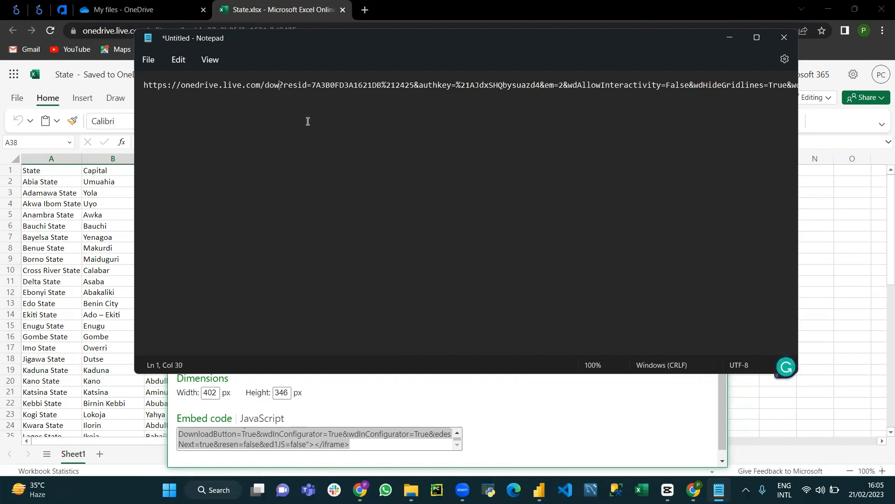
{"action": "type", "text": "d"}
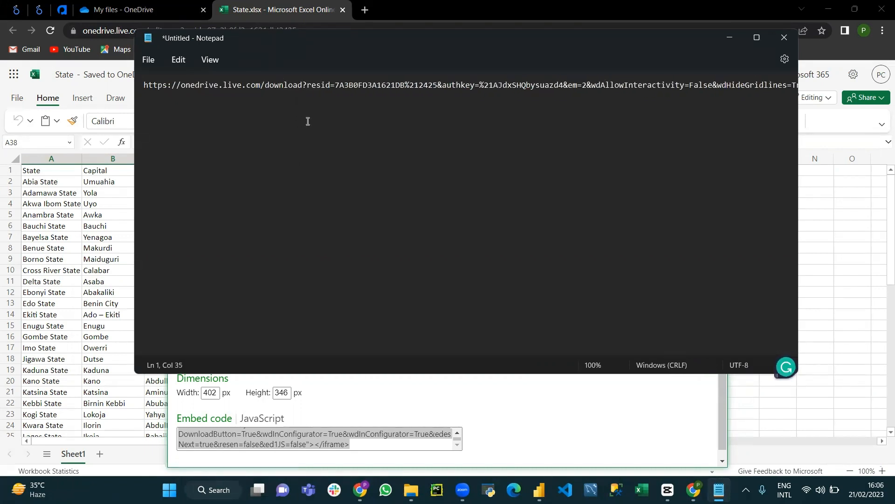
Replace everything after the last "wdInConfigurator=" in the link with "excel"
{"action": "left_click_drag", "start_coordinate": [330, 351], "coordinate": [745, 327]}
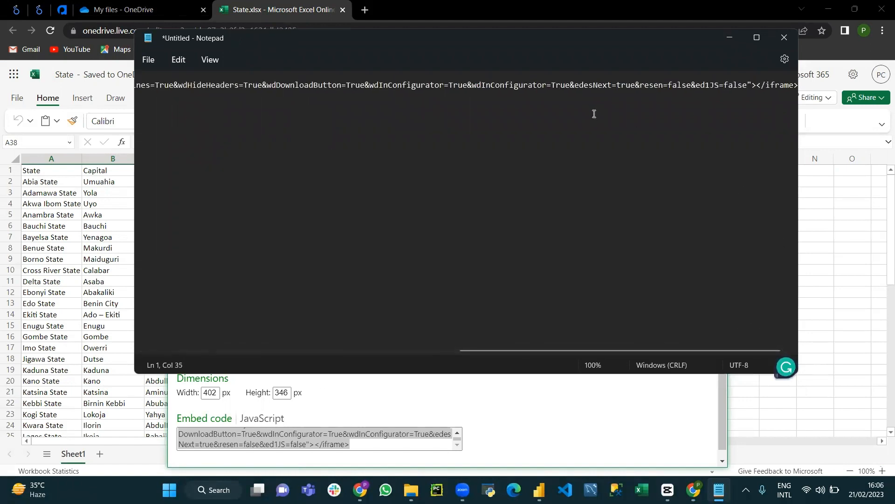
{"action": "left_click", "coordinate": [554, 84]}
{"action": "left_click_drag", "start_coordinate": [554, 84], "coordinate": [797, 88]}
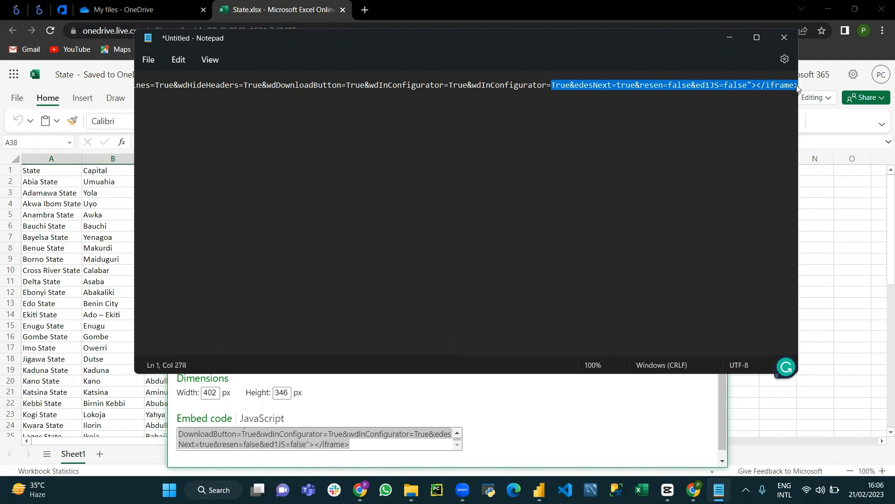
{"action": "key", "text": "BackSpace"}
{"action": "type", "text": "exc"}
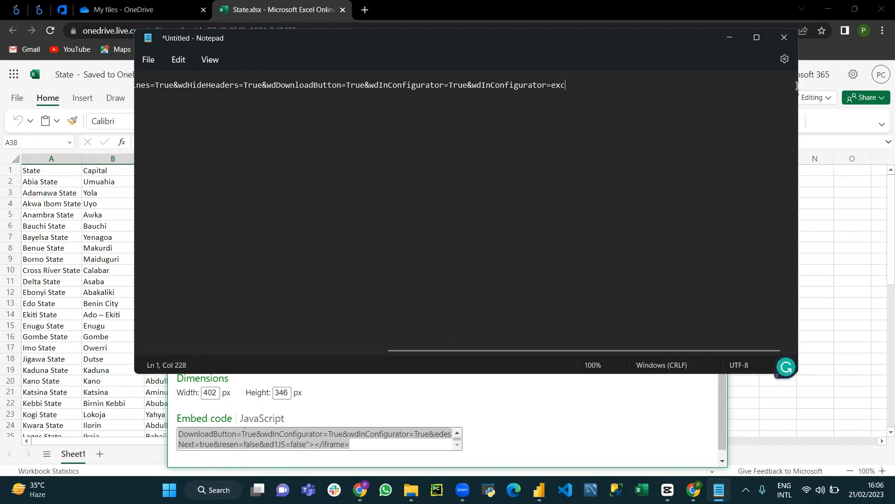
{"action": "type", "text": "el"}
Copy the edited download link with its authentication key and connect to it as a Web data source in Power BI Desktop
{"action": "left_click_drag", "start_coordinate": [607, 86], "coordinate": [96, 91]}
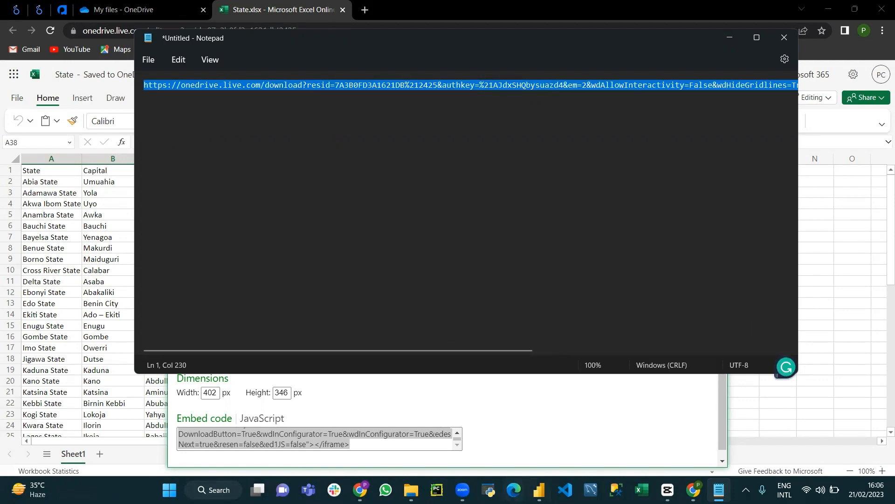
{"action": "left_click", "coordinate": [540, 489]}
{"action": "left_click", "coordinate": [110, 74]}
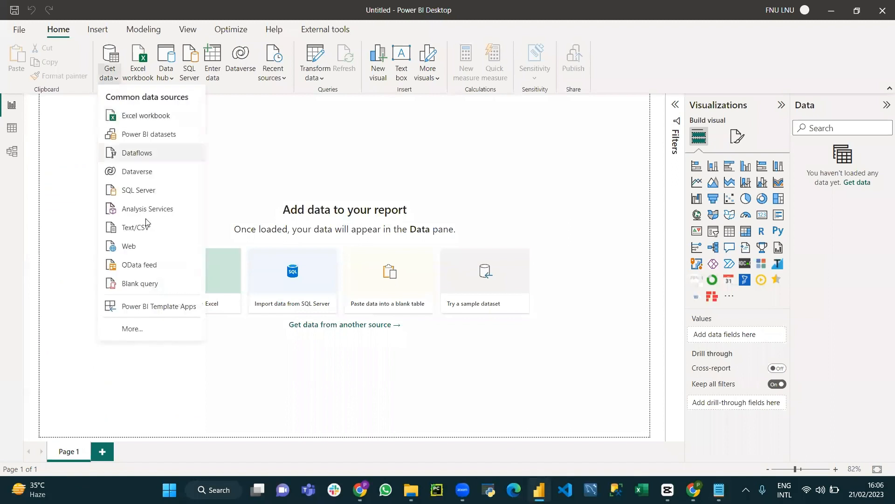
{"action": "left_click", "coordinate": [140, 245]}
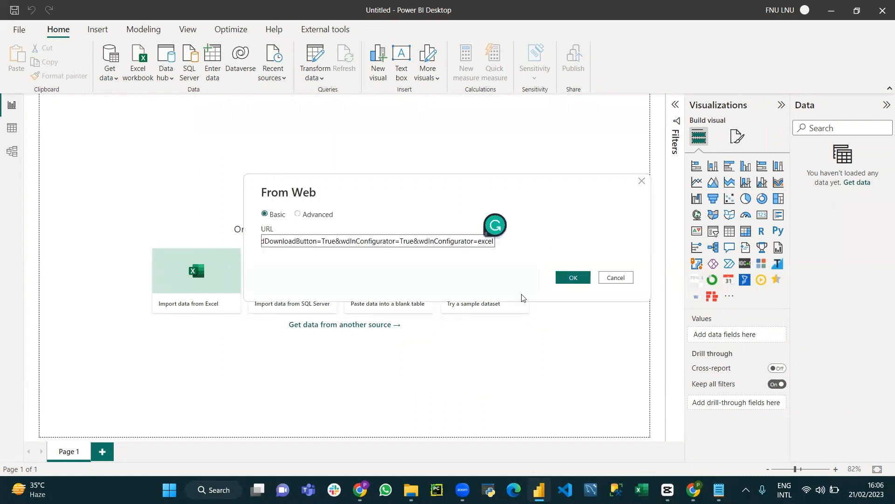
{"action": "left_click", "coordinate": [578, 280]}
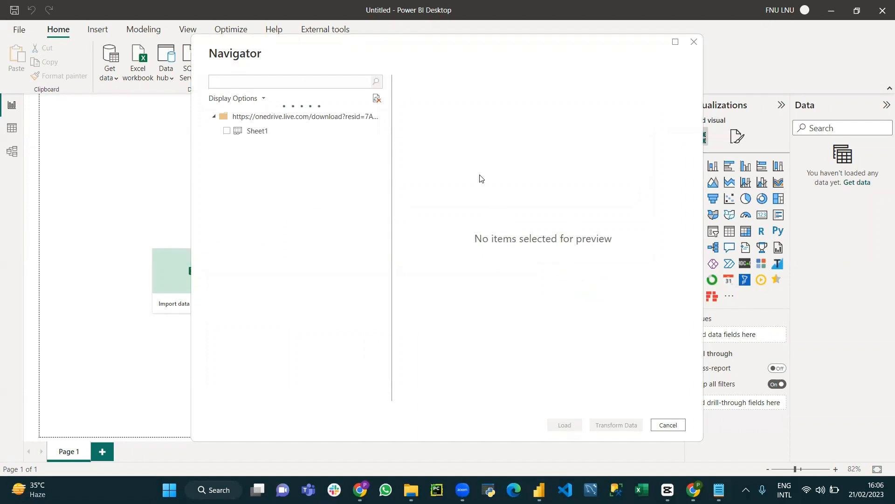
Open Sheet1 in Power Query Editor, use its first row as headers, and apply the query to the report
{"action": "left_click", "coordinate": [227, 131]}
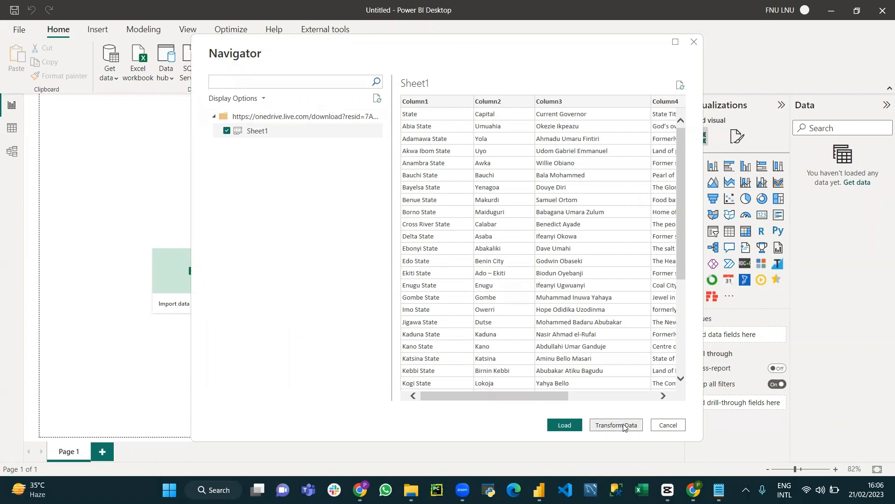
{"action": "key", "text": "alt+Tab"}
{"action": "key", "text": "alt+Tab"}
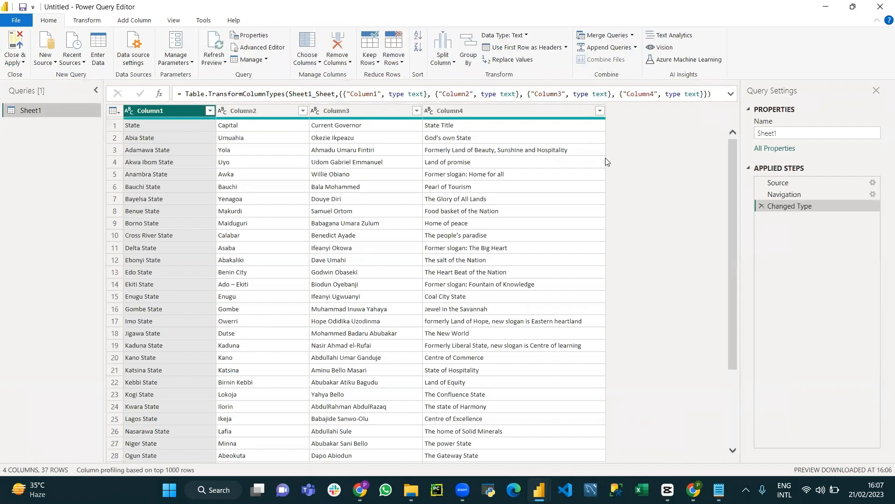
{"action": "left_click", "coordinate": [528, 48]}
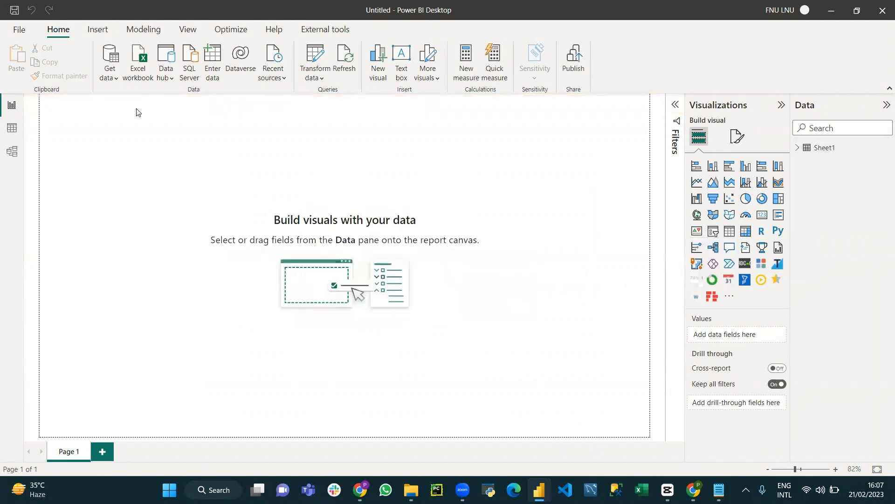
Examine the rows of the loaded Sheet1 table in the data view
{"action": "left_click", "coordinate": [8, 133]}
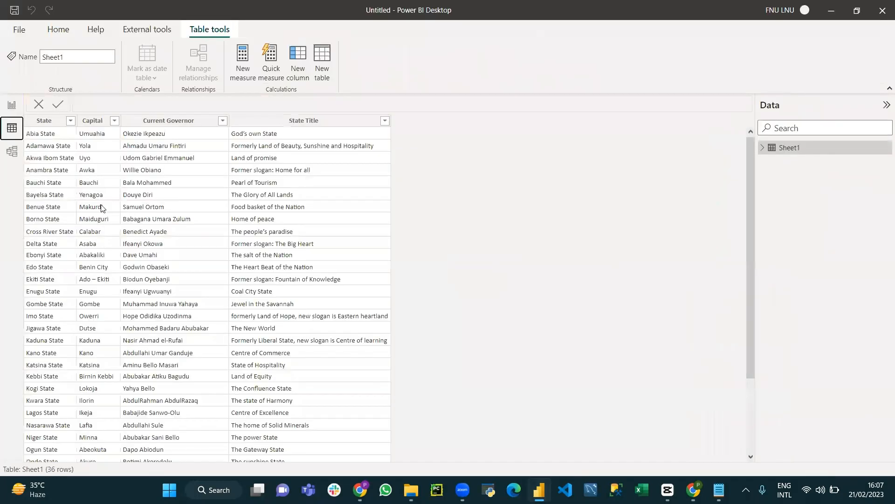
{"action": "scroll", "coordinate": [96, 210], "scroll_direction": "down", "scroll_amount": 3}
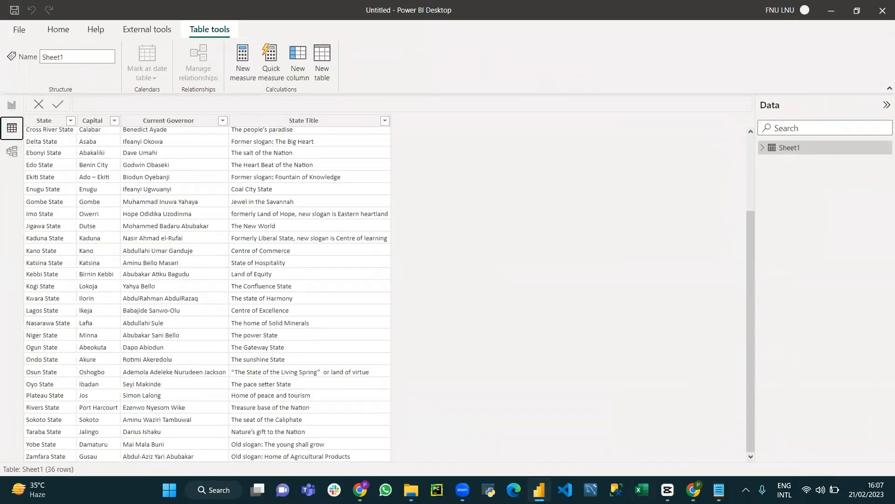
Switch to the State workbook in Excel Online and close its Embed dialog
{"action": "mouse_move", "coordinate": [693, 489]}
{"action": "left_click", "coordinate": [686, 422]}
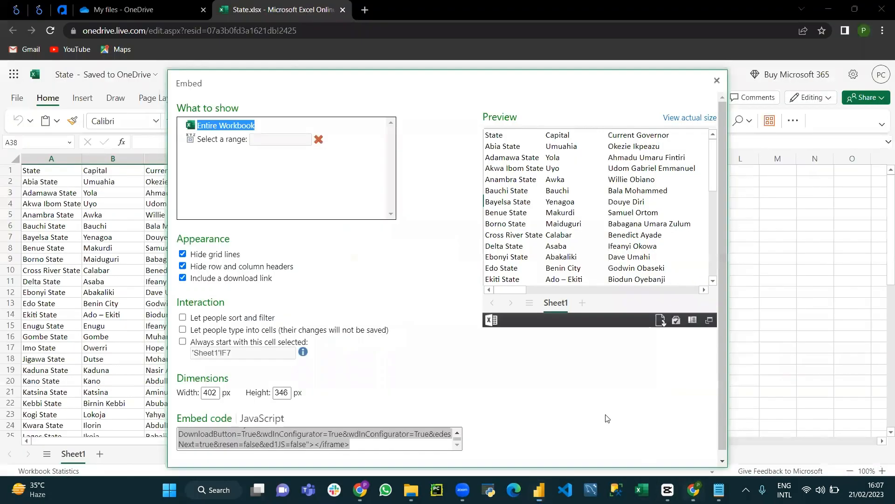
{"action": "left_click", "coordinate": [718, 82]}
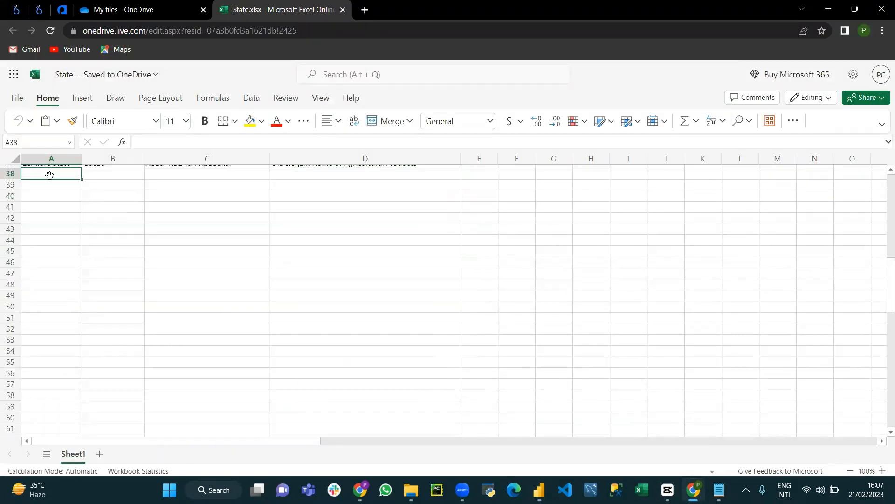
Enter "yes" in cell A38 below the State data and fill it through the range A38:D50
{"action": "type", "text": "yes"}
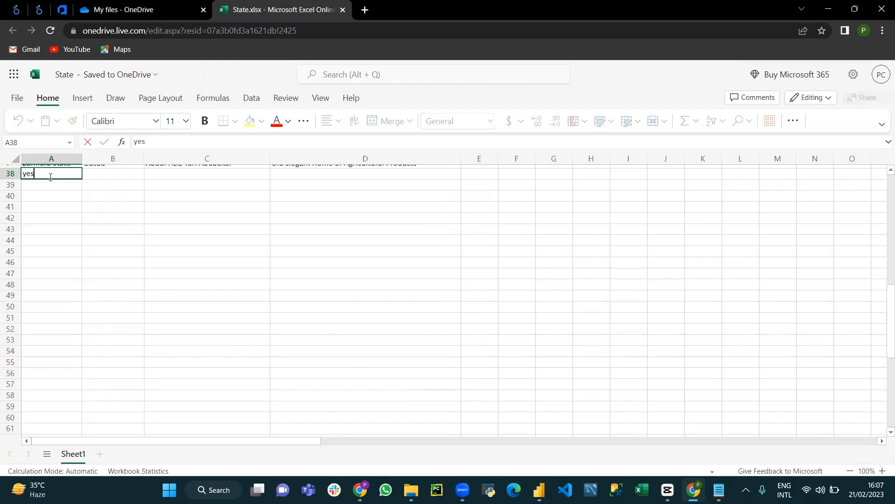
{"action": "left_click_drag", "start_coordinate": [82, 184], "coordinate": [326, 216]}
{"action": "left_click", "coordinate": [70, 173]}
{"action": "left_click_drag", "start_coordinate": [437, 209], "coordinate": [471, 309]}
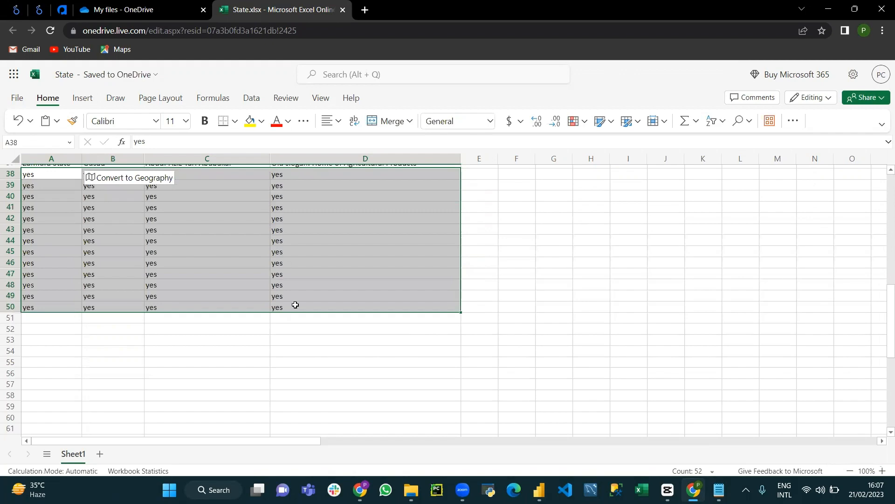
{"action": "scroll", "coordinate": [296, 304], "scroll_direction": "up", "scroll_amount": 6}
{"action": "scroll", "coordinate": [336, 299], "scroll_direction": "down", "scroll_amount": 8}
{"action": "scroll", "coordinate": [336, 299], "scroll_direction": "up", "scroll_amount": 15}
{"action": "scroll", "coordinate": [435, 282], "scroll_direction": "down", "scroll_amount": 12}
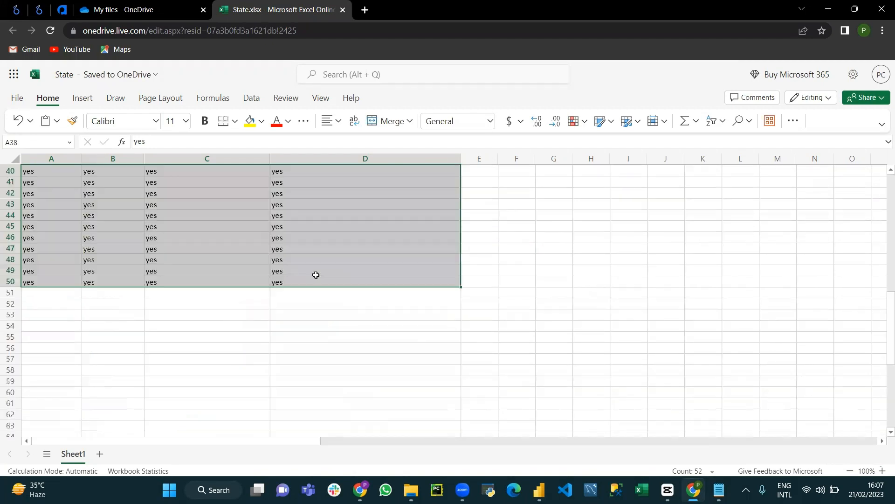
{"action": "scroll", "coordinate": [314, 274], "scroll_direction": "up", "scroll_amount": 13}
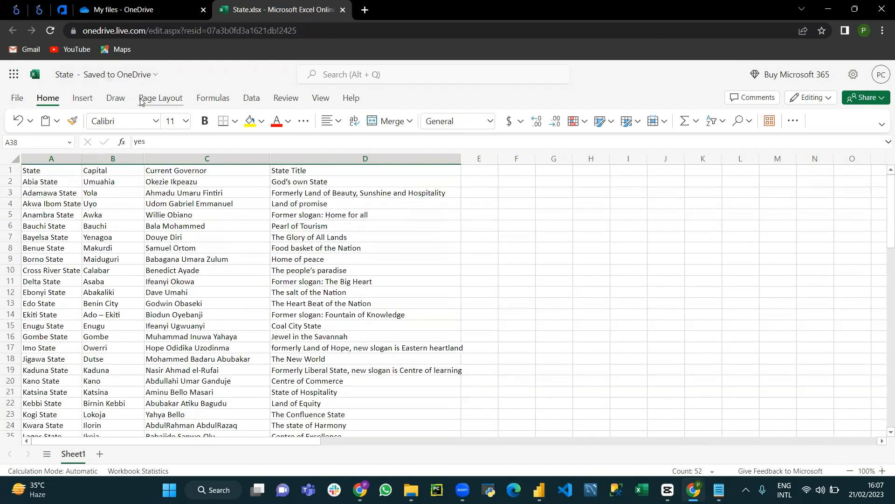
Switch to Power BI Desktop and refresh the report's data from the report view
{"action": "left_click", "coordinate": [540, 490]}
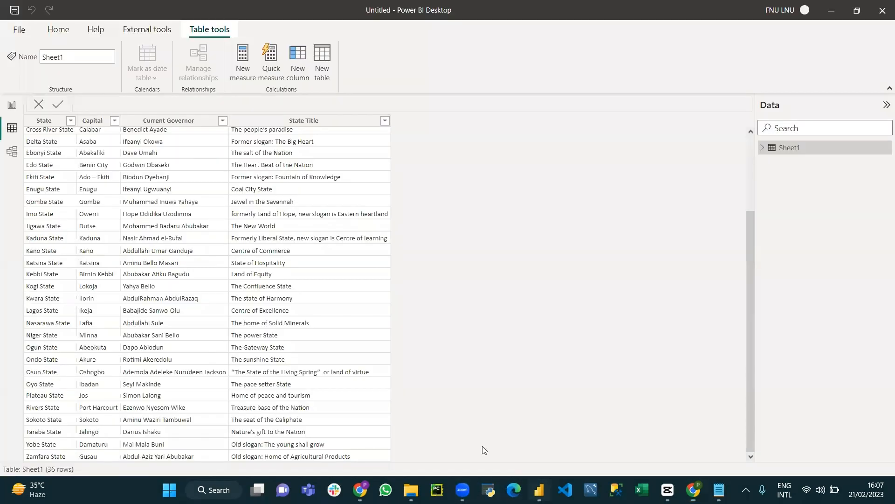
{"action": "left_click", "coordinate": [11, 104]}
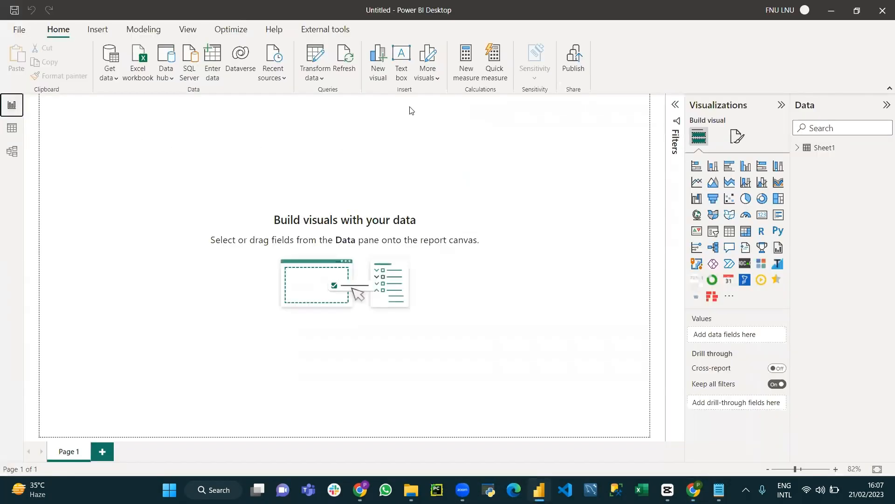
{"action": "left_click", "coordinate": [345, 59]}
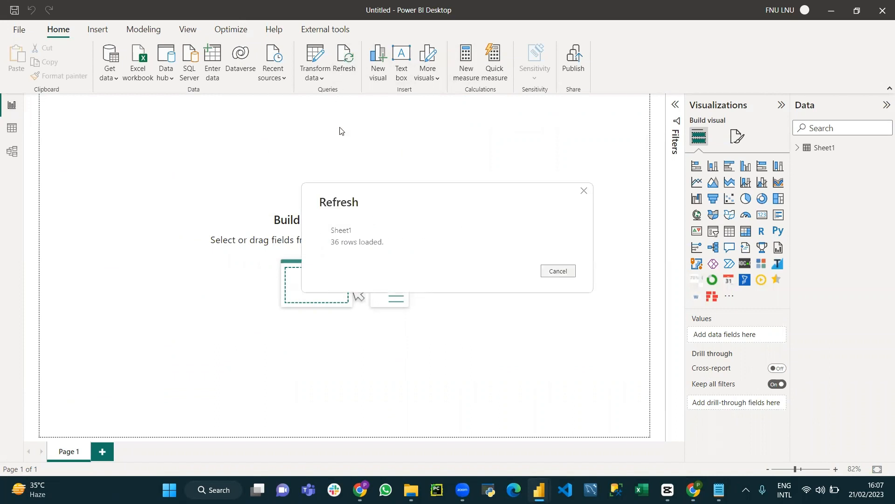
{"action": "left_click", "coordinate": [346, 61]}
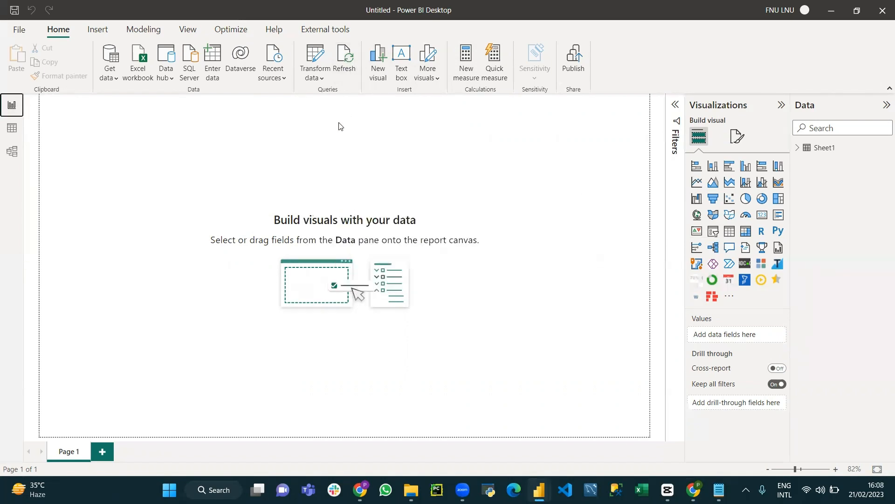
Check the Sheet1 table in the data view for the added "yes" rows
{"action": "left_click", "coordinate": [12, 128]}
{"action": "scroll", "coordinate": [129, 227], "scroll_direction": "down", "scroll_amount": 3}
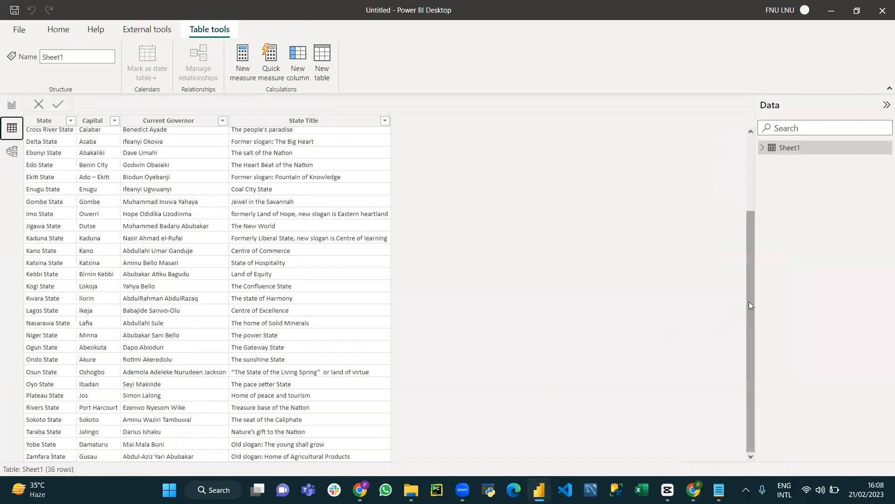
{"action": "left_click_drag", "start_coordinate": [748, 301], "coordinate": [756, 367]}
{"action": "scroll", "coordinate": [94, 140], "scroll_direction": "up", "scroll_amount": 3}
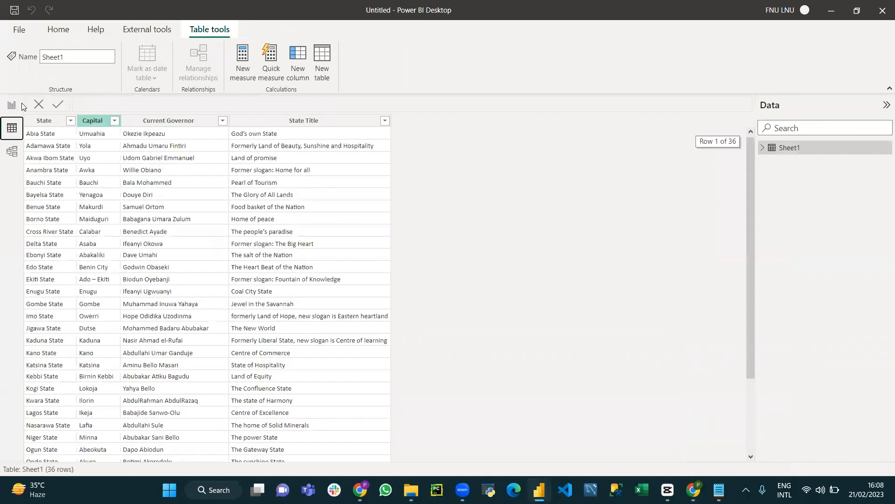
Refresh the report's data once more and inspect the end of the Sheet1 table in the data view
{"action": "left_click", "coordinate": [13, 105]}
{"action": "left_click", "coordinate": [348, 57]}
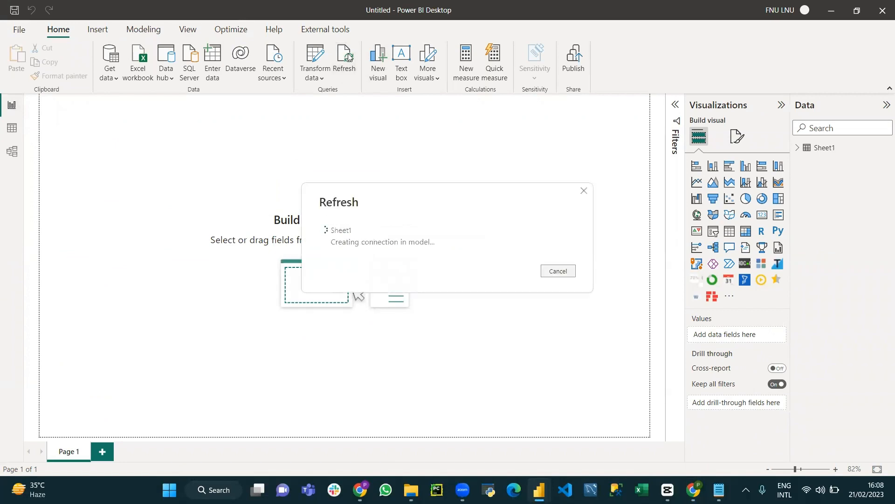
{"action": "left_click", "coordinate": [3, 125]}
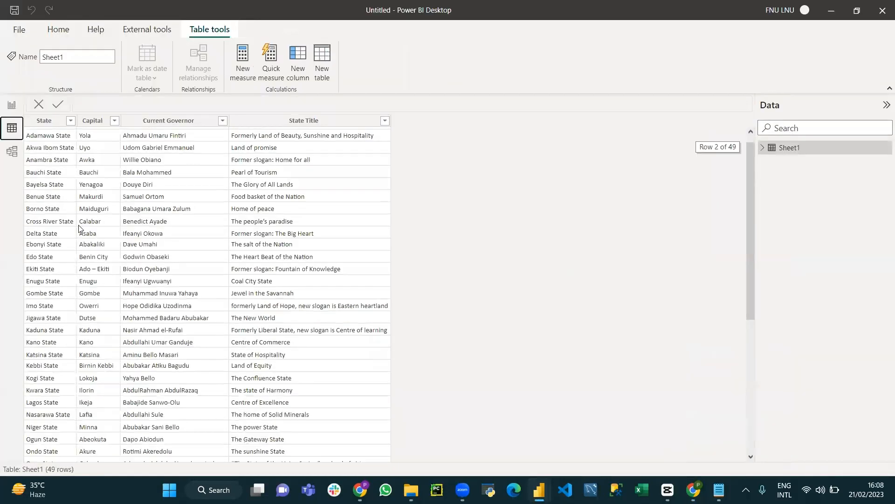
{"action": "scroll", "coordinate": [112, 313], "scroll_direction": "down", "scroll_amount": 7}
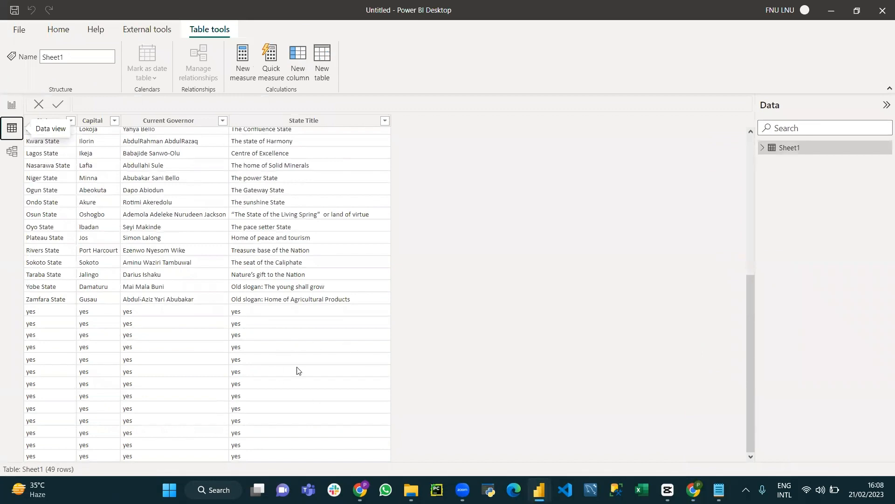
{"action": "scroll", "coordinate": [138, 331], "scroll_direction": "up", "scroll_amount": 7}
{"action": "scroll", "coordinate": [139, 330], "scroll_direction": "down", "scroll_amount": 7}
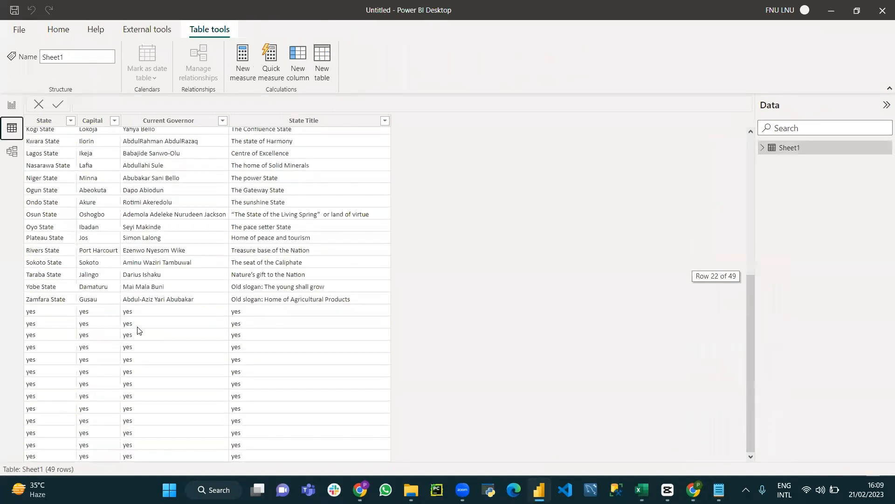